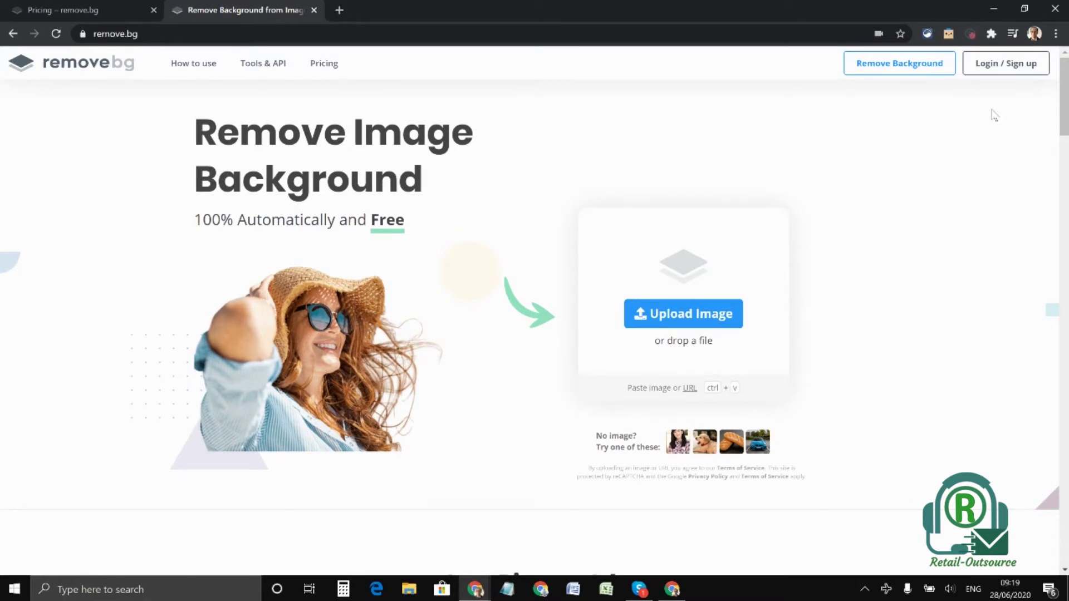
Upload the D-Link device photo for background removal and compare the original with the cut-out version
left_click(695, 315)
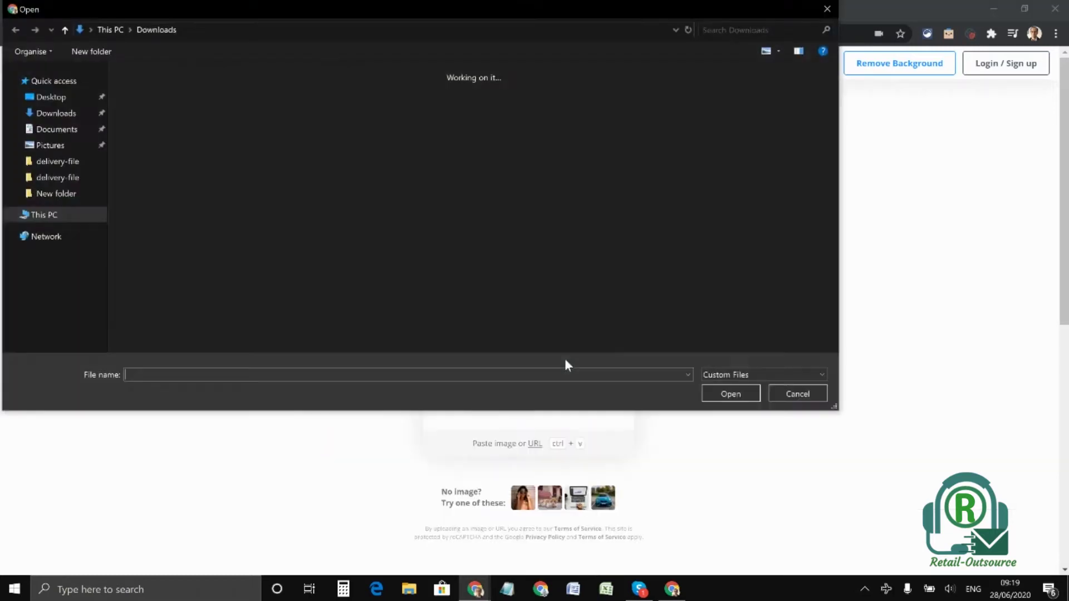
left_click_drag(416, 12, 0, 28)
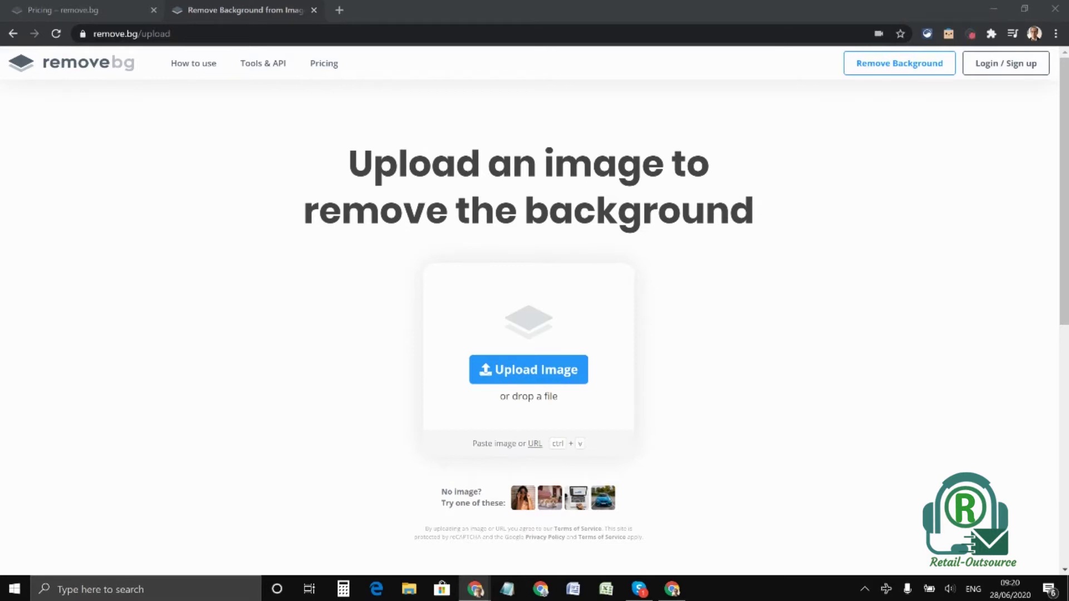
key("Return")
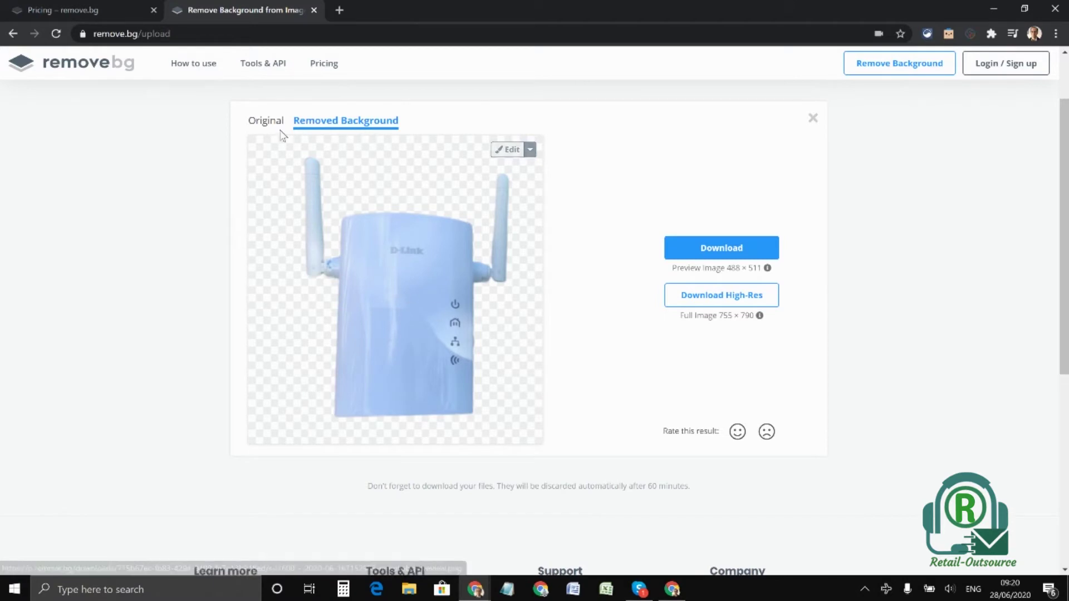
left_click(262, 122)
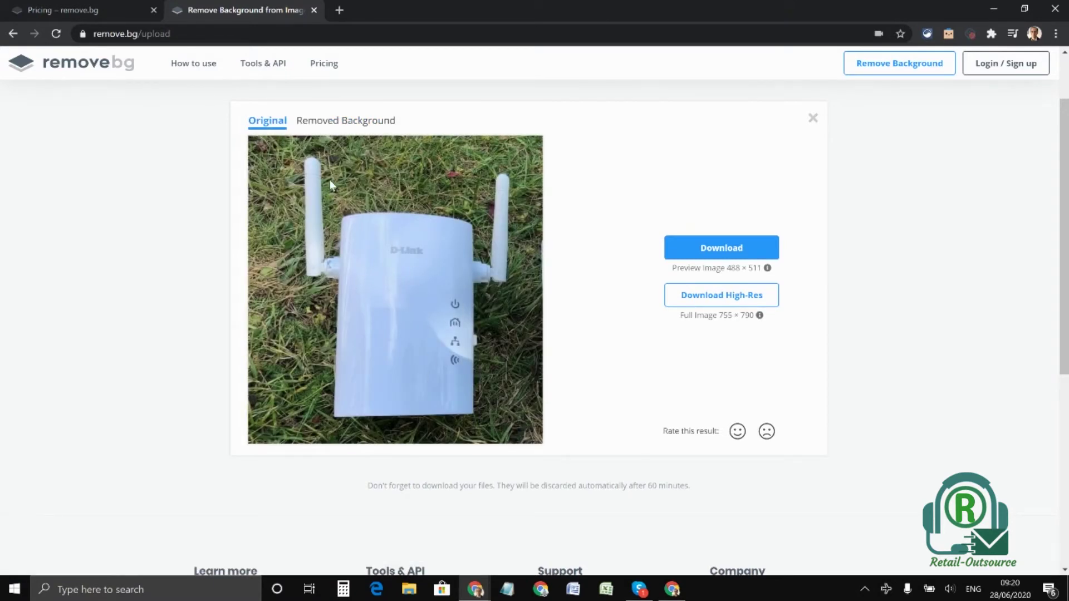
left_click(347, 121)
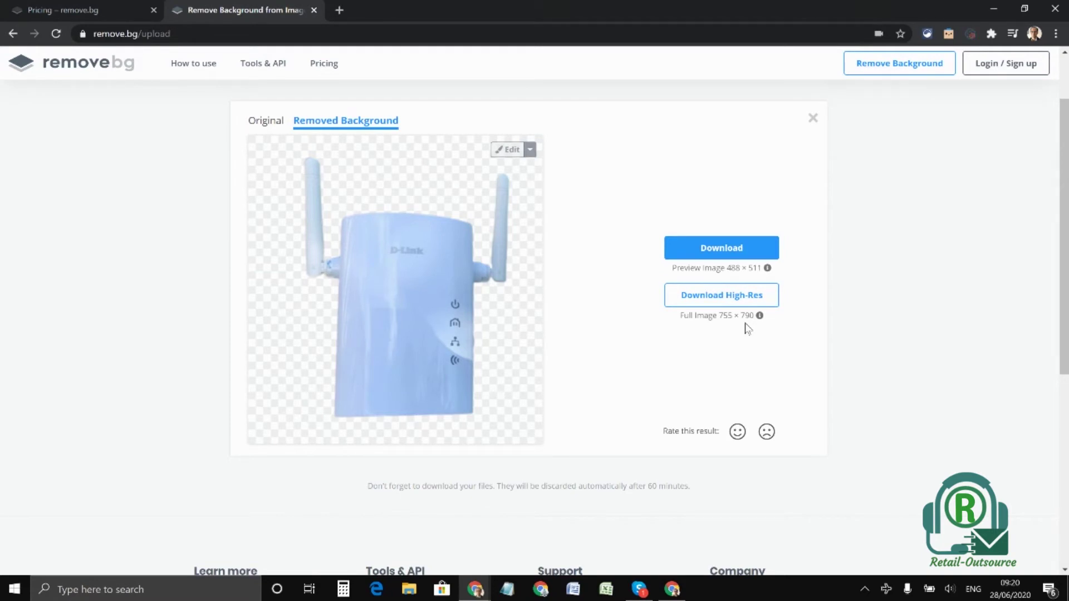
Download the 488 × 511 preview image of the cut-out and show the file in its folder
left_click(716, 255)
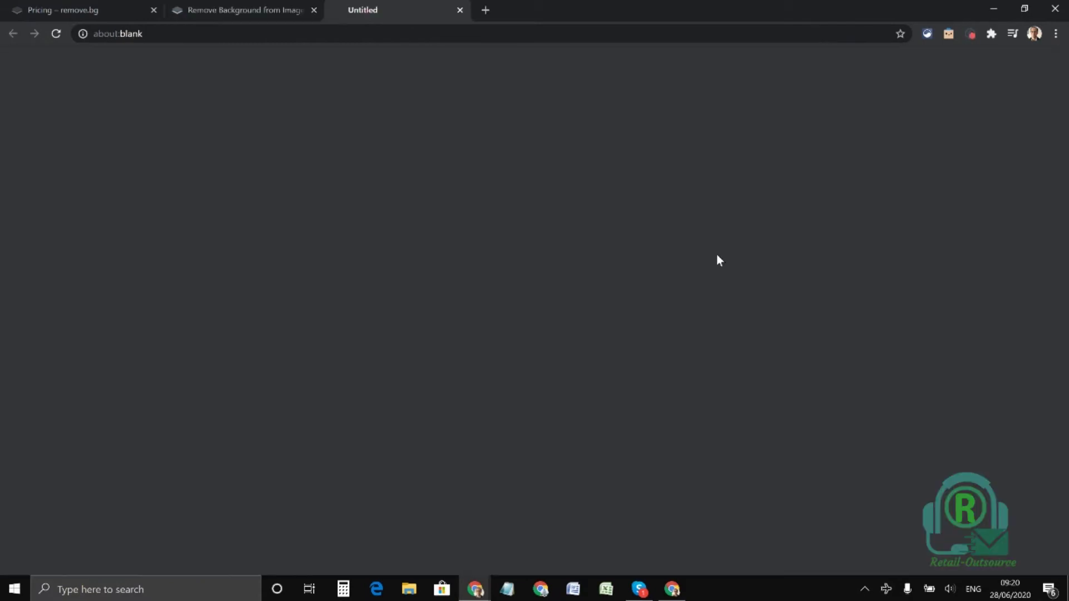
left_click(133, 561)
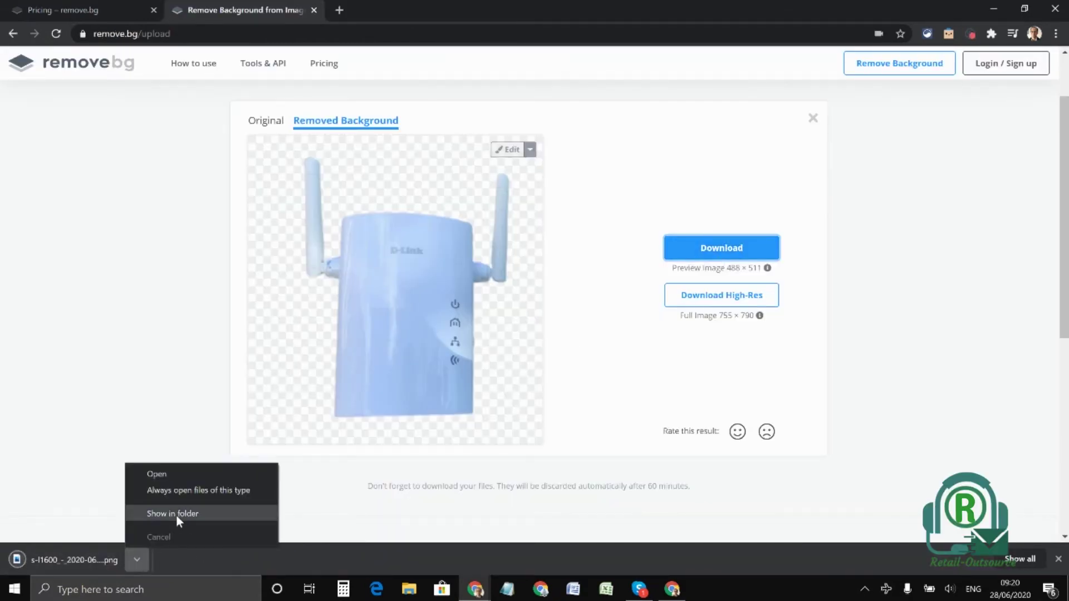
left_click(176, 513)
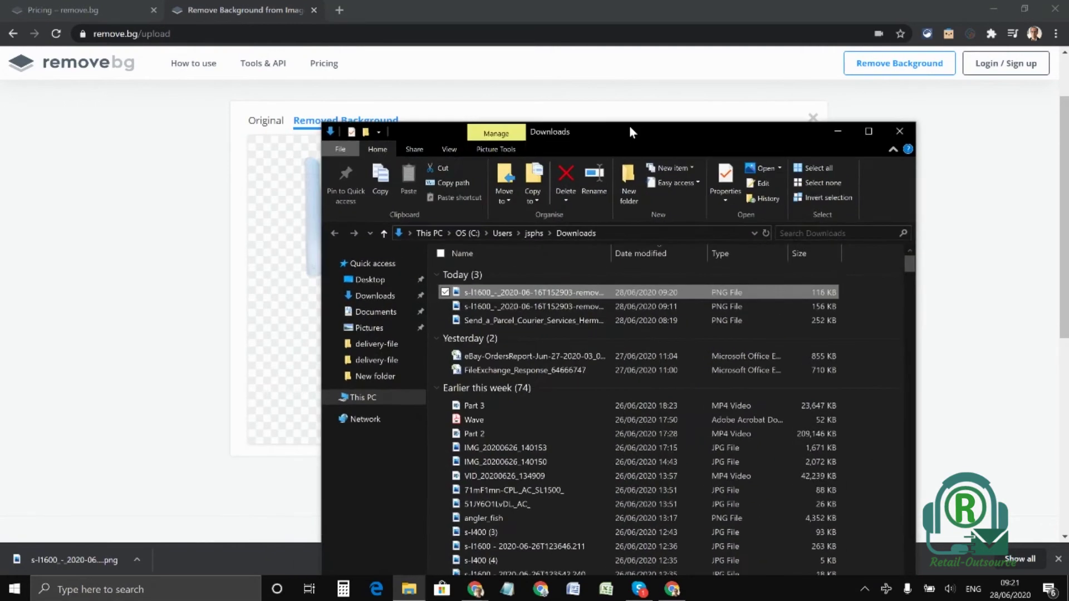
Open the newly downloaded removebg-preview PNG in Paint and maximize the window
right_click(500, 292)
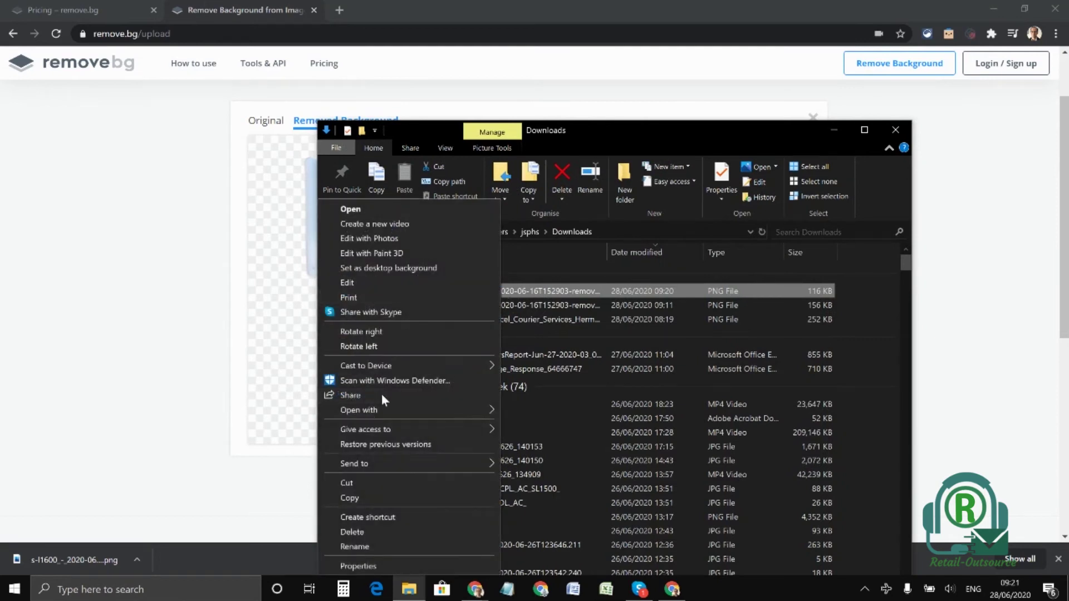
mouse_move(383, 417)
left_click(522, 426)
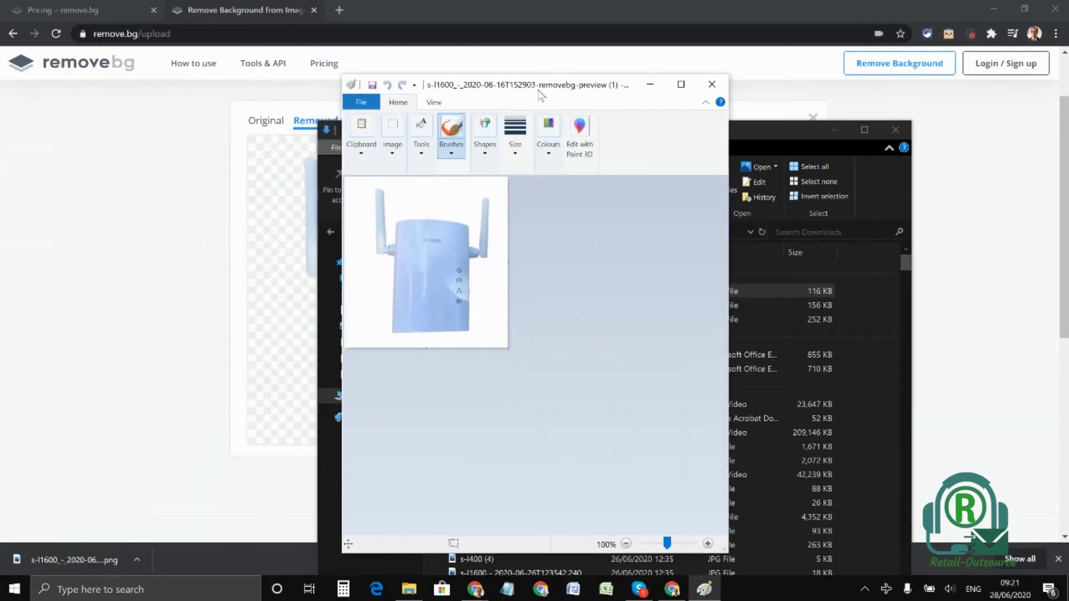
left_click(680, 84)
Resize the image to 500 pixels wide with the aspect ratio maintained, then save it and close Paint
left_click(118, 58)
left_click(134, 110)
left_click_drag(156, 133, 116, 140)
type("500")
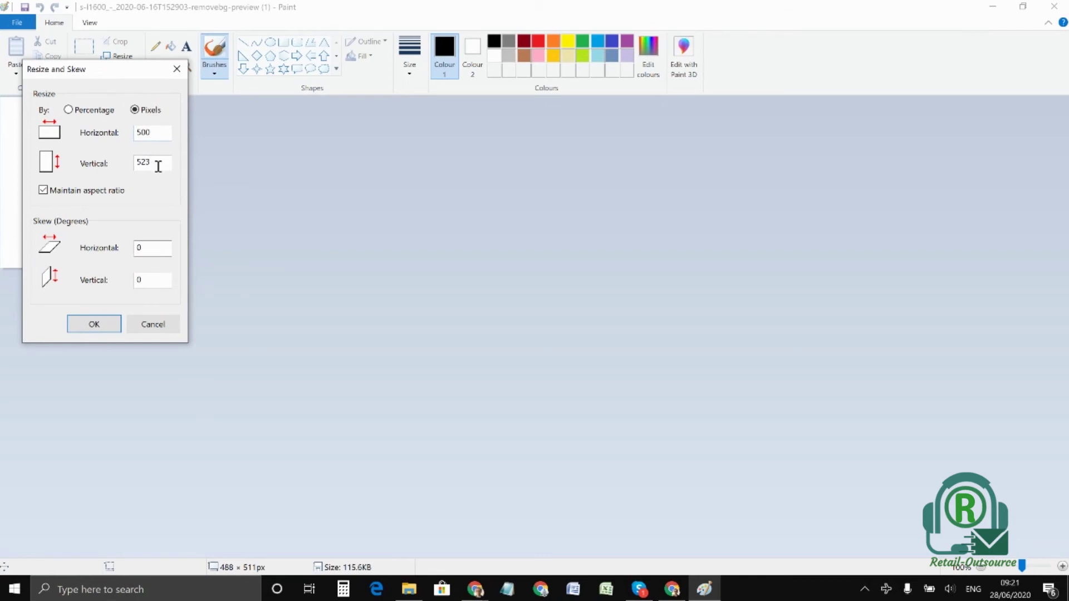
left_click(94, 325)
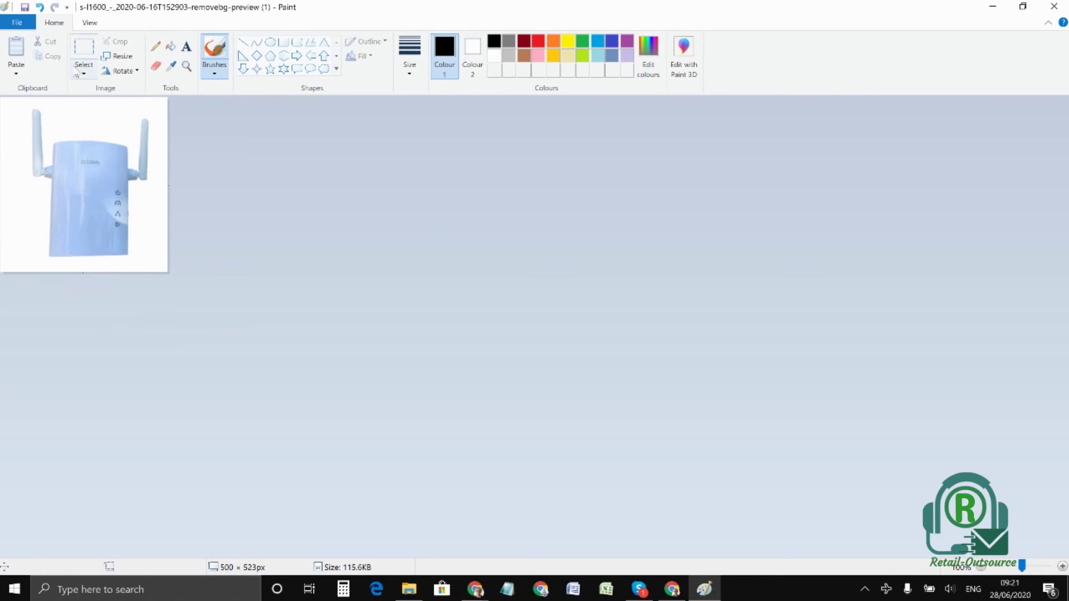
left_click(25, 7)
left_click(1054, 6)
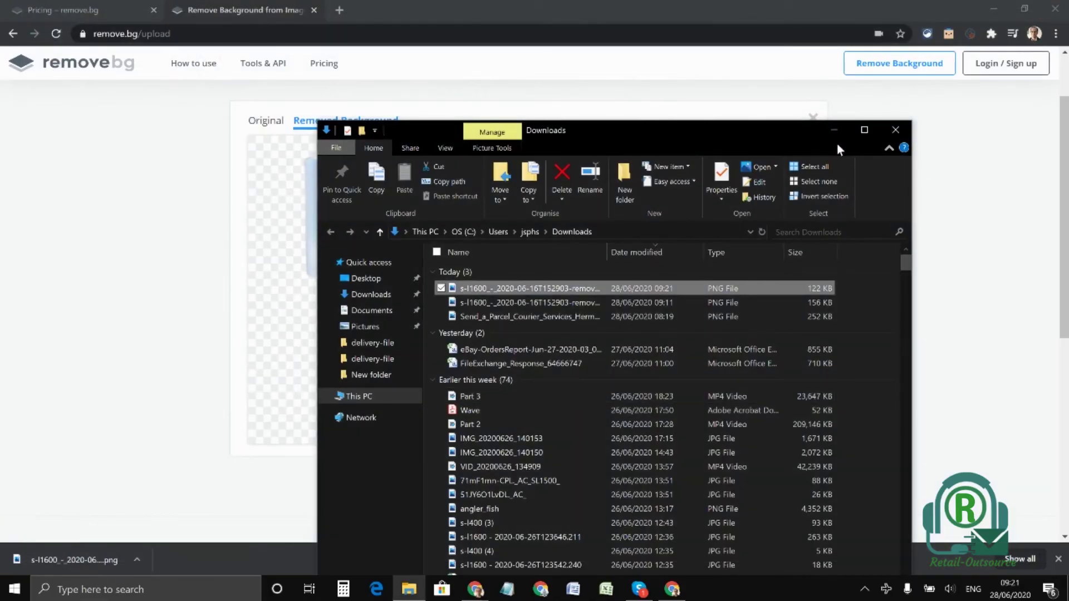
Open the resized PNG in Photos, inspect it enlarged and full-window, and return to the browser with the Downloads folder closed
double_click(487, 289)
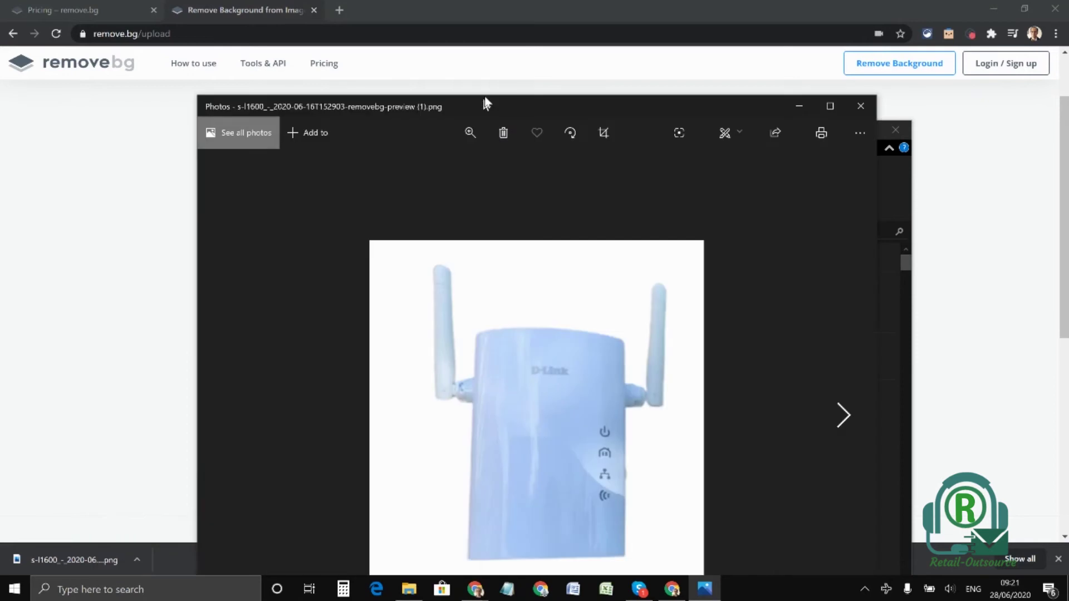
left_click(468, 86)
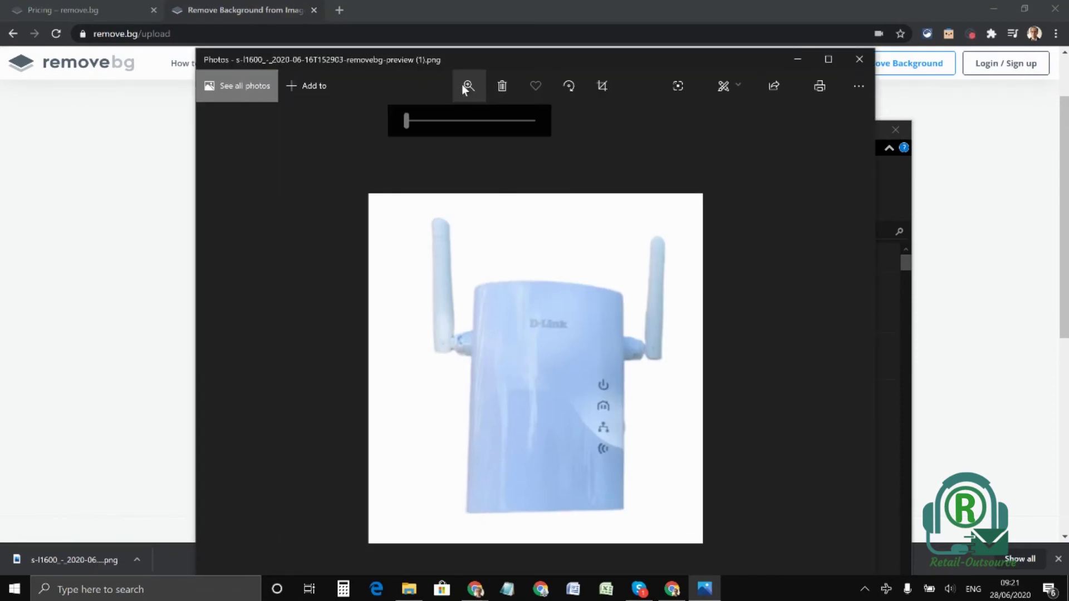
left_click_drag(409, 122, 487, 122)
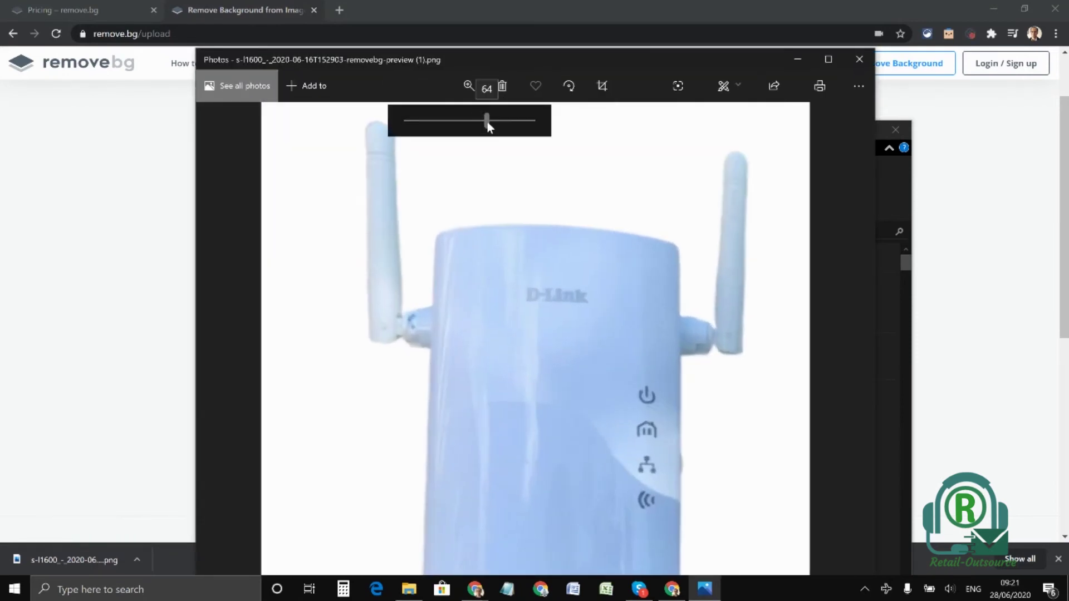
left_click(827, 59)
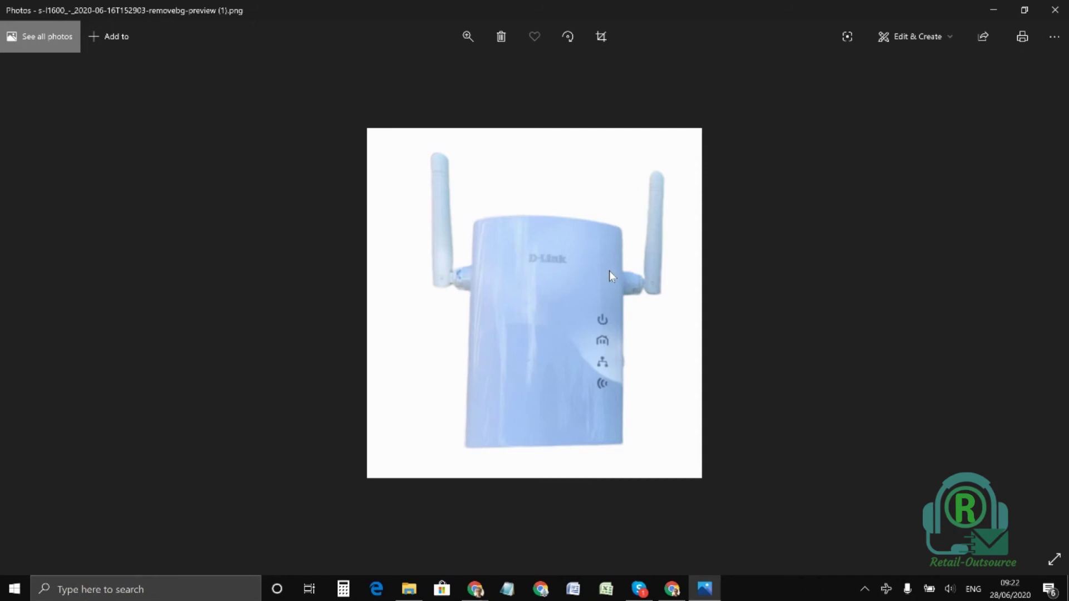
left_click(991, 13)
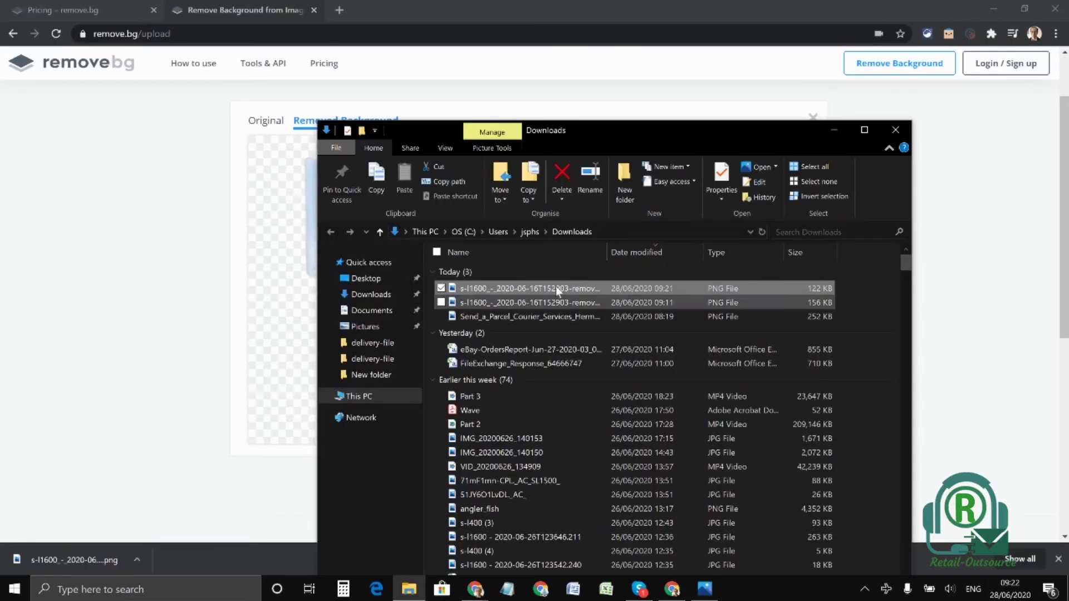
left_click(896, 131)
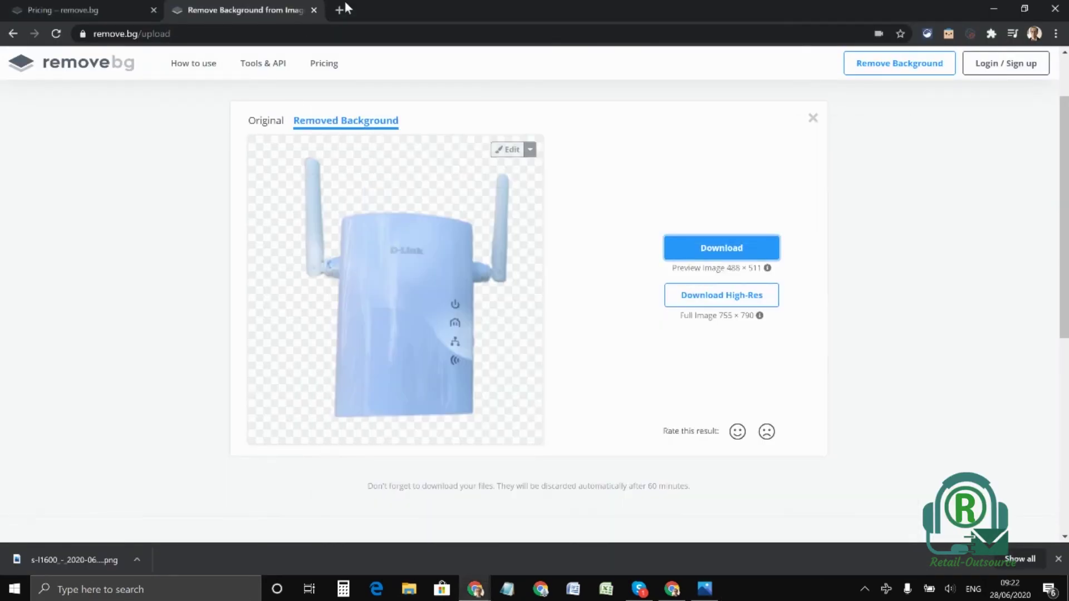
Search Google for photoroom in a new browser tab, then return to the remove.bg result page
left_click(344, 10)
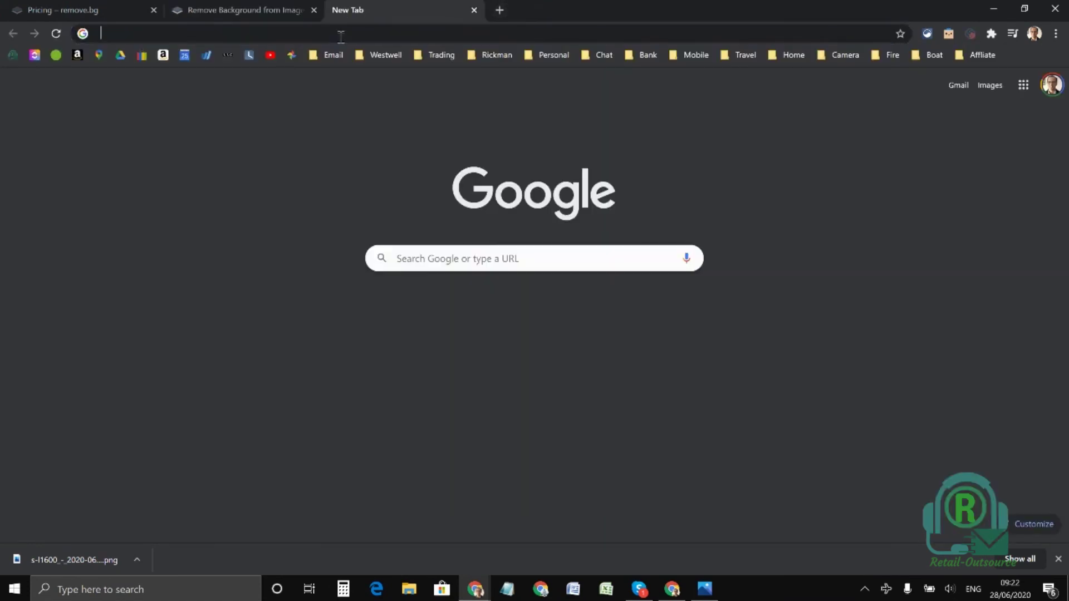
left_click(340, 34)
type("photo")
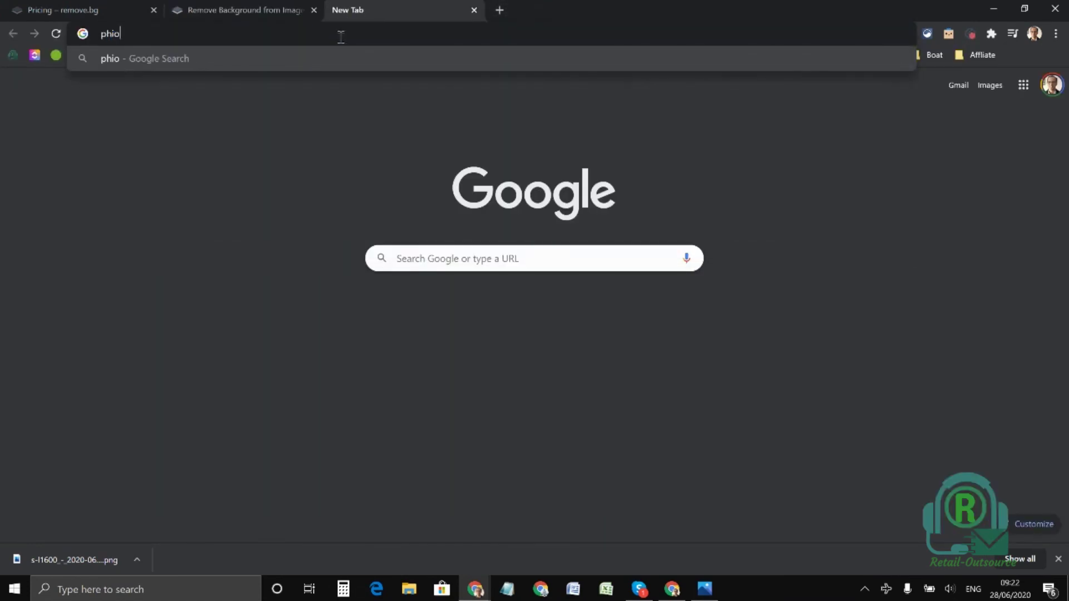
type("room")
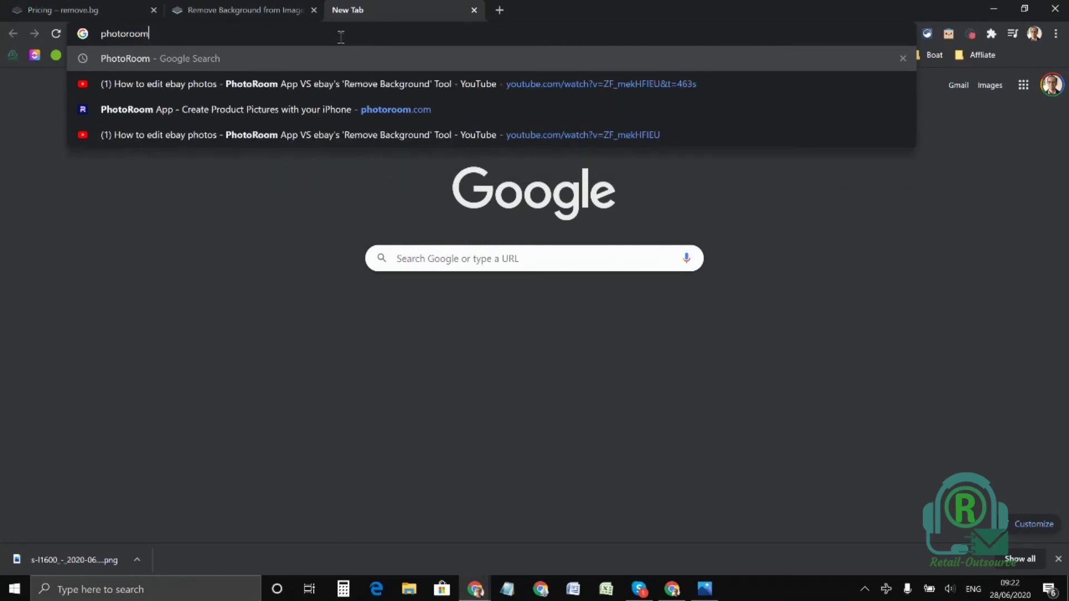
key("Return")
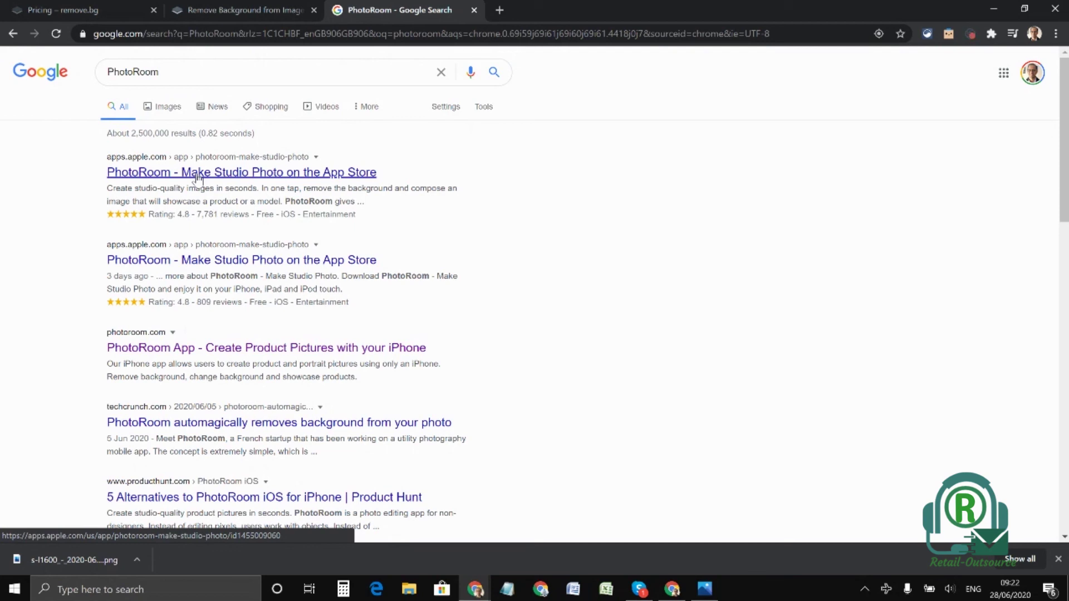
left_click(114, 12)
left_click(240, 10)
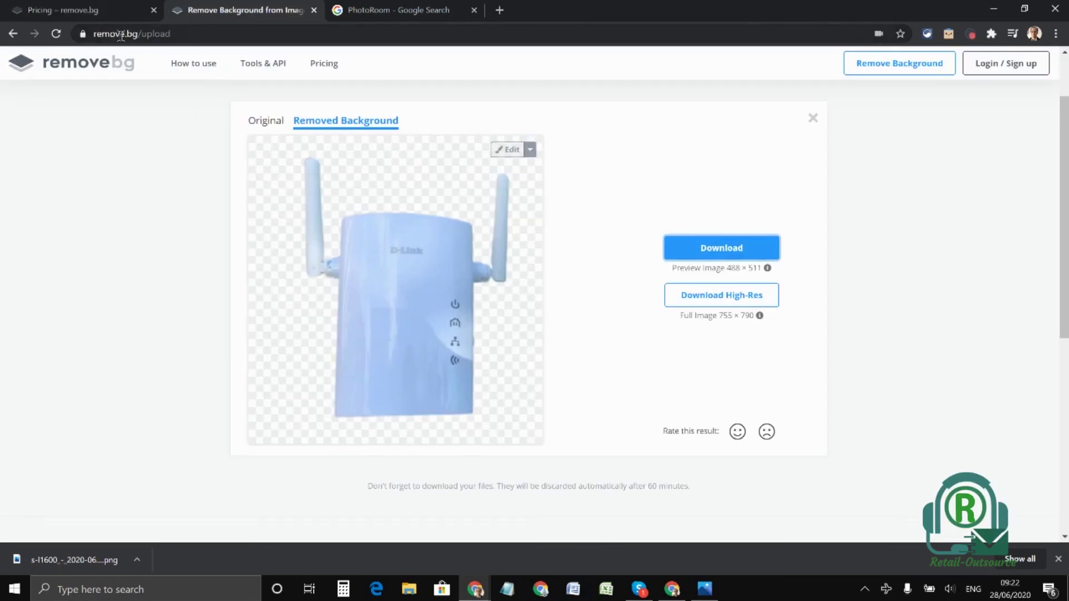